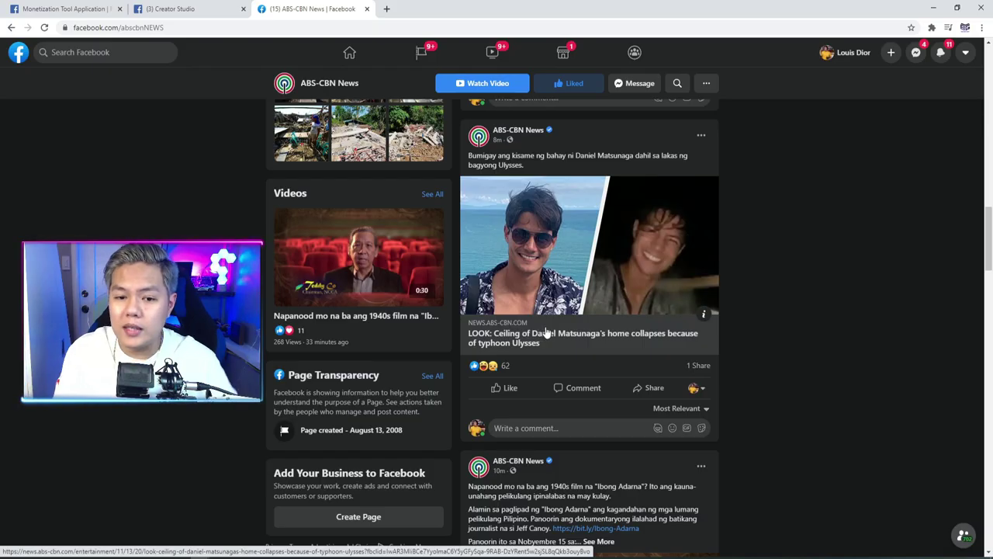
Step: Open the typhoon Ulysses ceiling-collapse article from the ABS-CBN News page and examine the ads placed throughout it
left_click(546, 331)
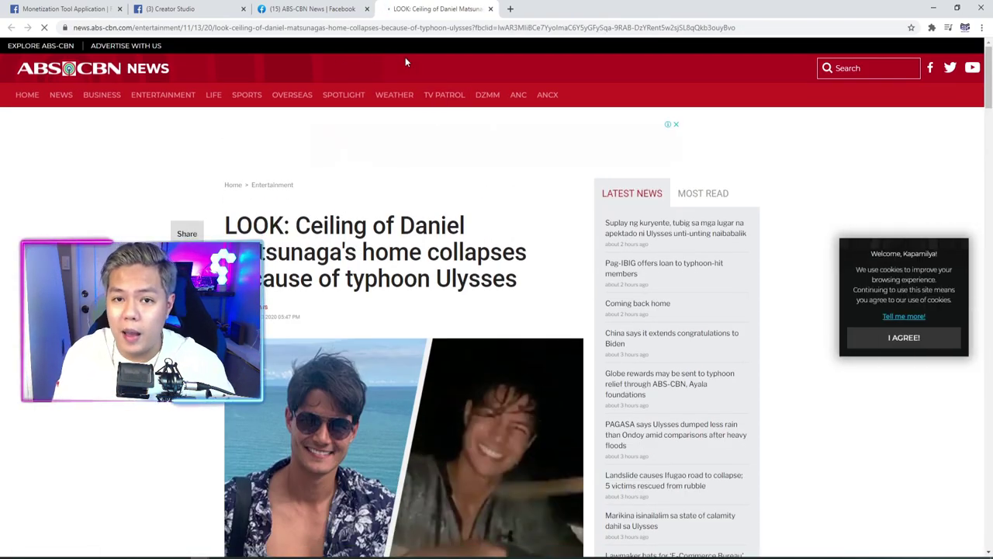
scroll(520, 231, "down", 4)
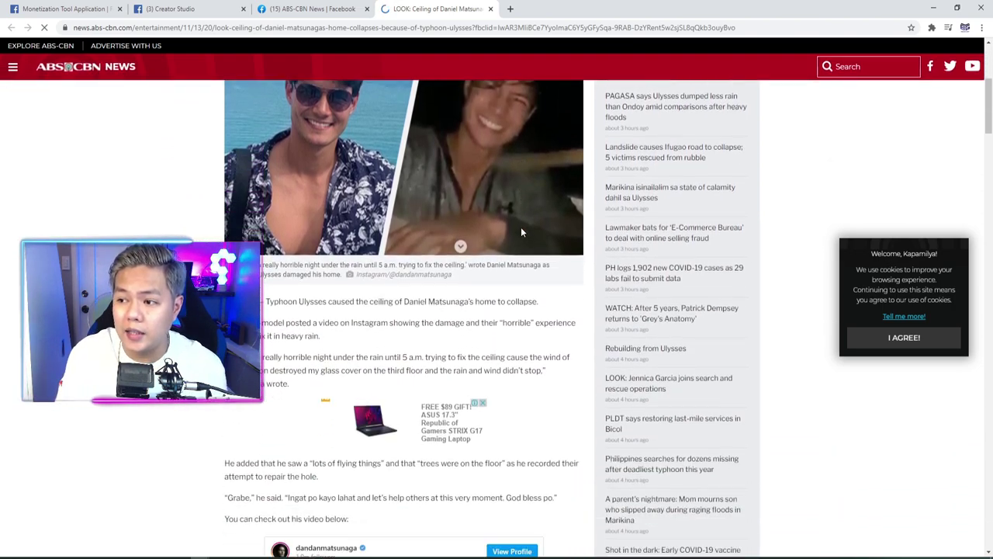
scroll(520, 232, "down", 1)
scroll(438, 245, "down", 2)
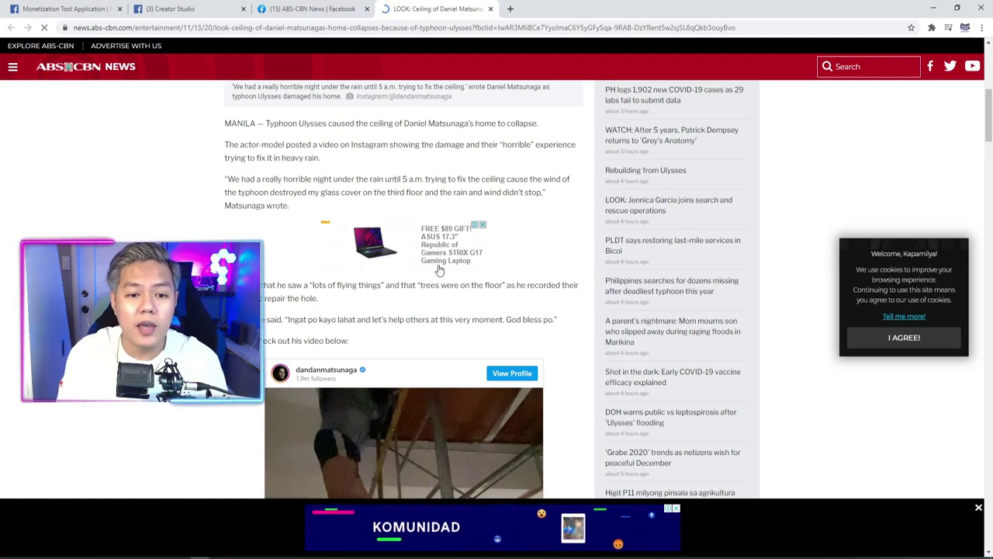
scroll(377, 293, "down", 1)
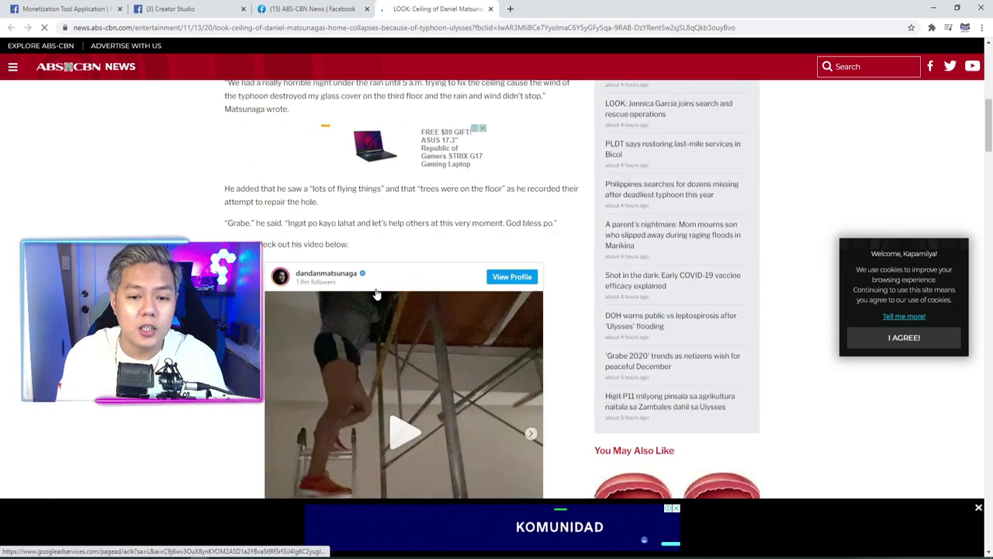
scroll(376, 293, "down", 1)
scroll(750, 315, "down", 2)
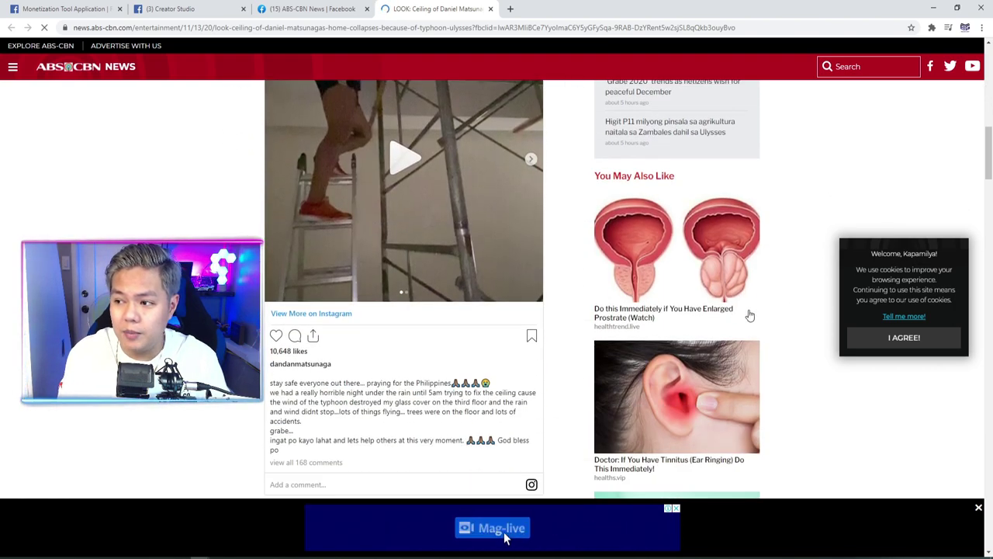
scroll(714, 326, "down", 7)
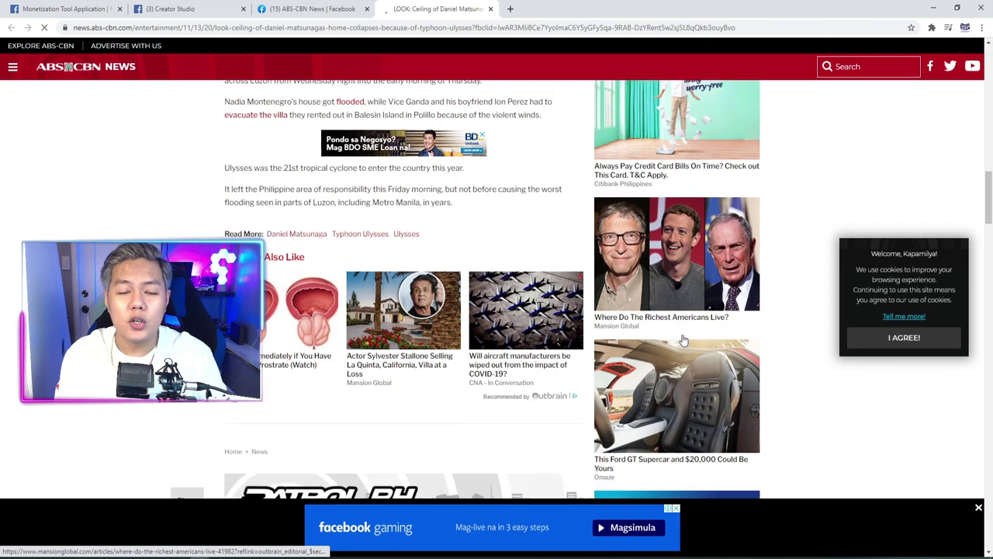
scroll(683, 340, "down", 1)
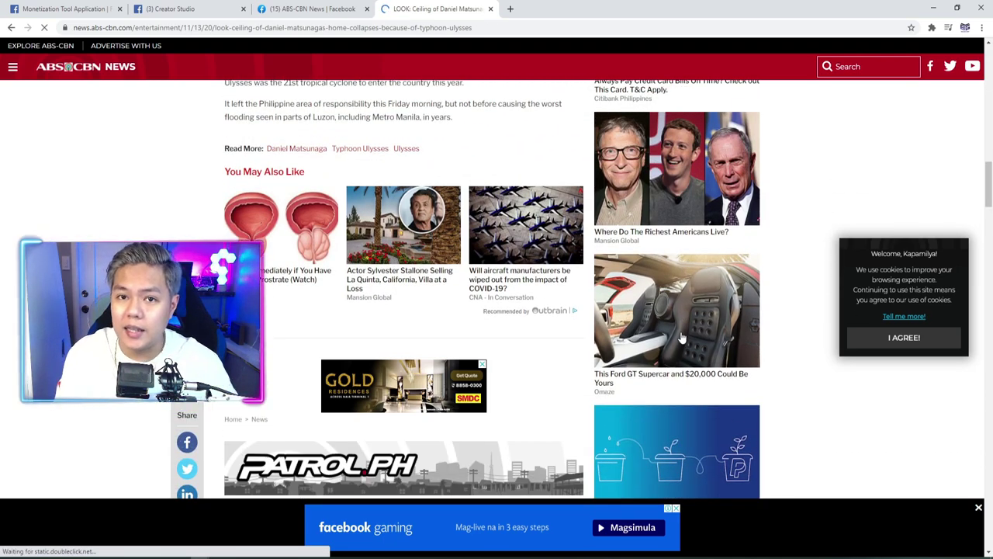
scroll(681, 336, "down", 1)
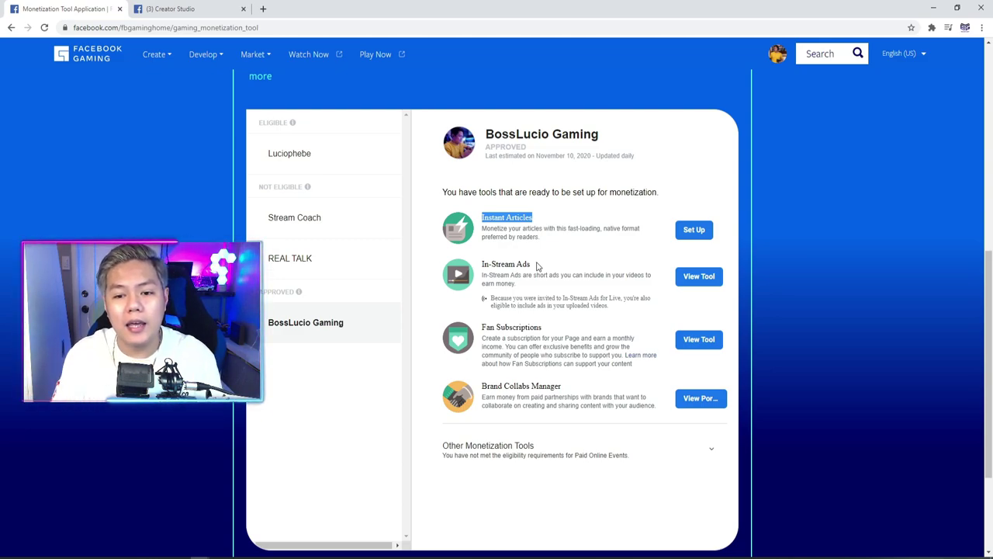
Step: Open the Fan Subscriptions tool for the BossLucio Gaming page and bring up its current stickers
left_click(701, 340)
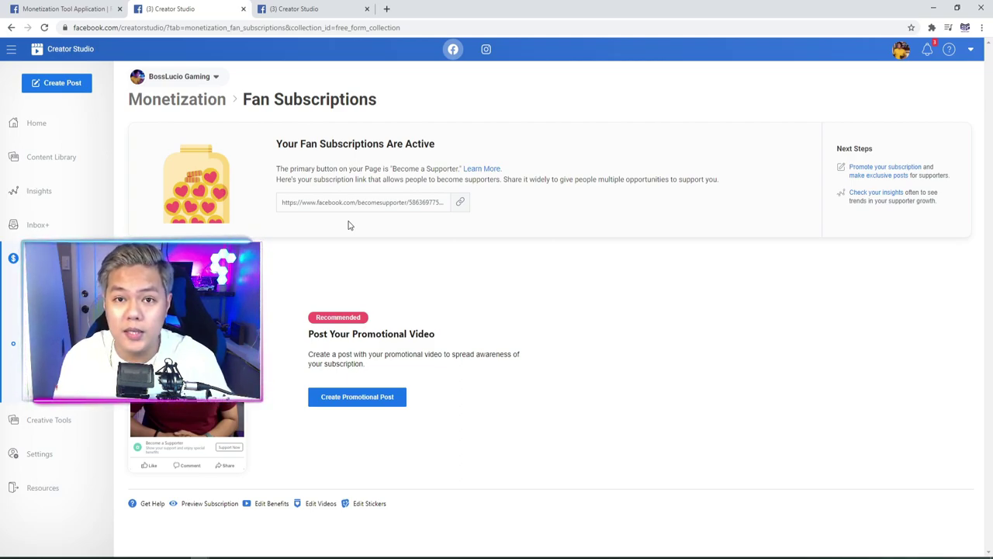
left_click(366, 504)
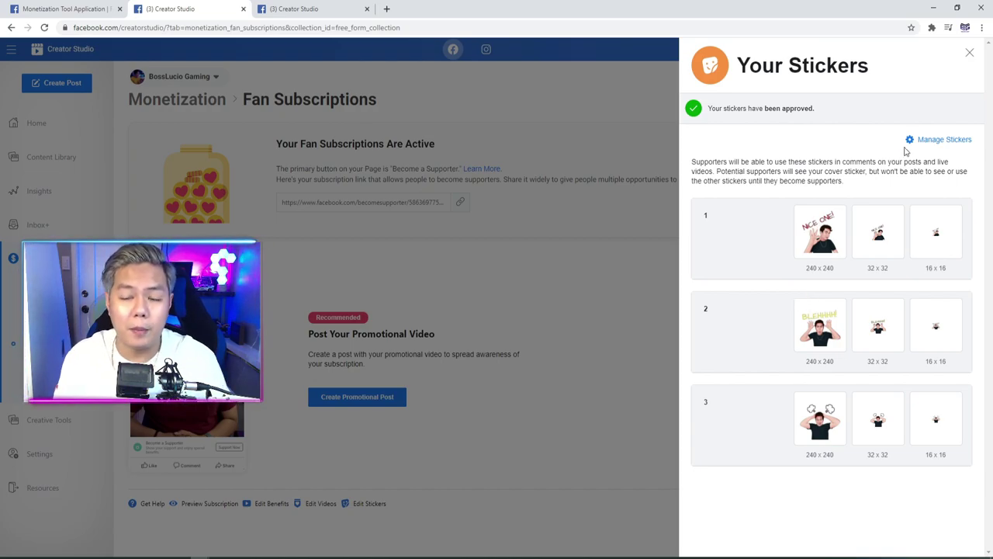
key("alt+Tab")
left_click_drag(589, 80, 709, 65)
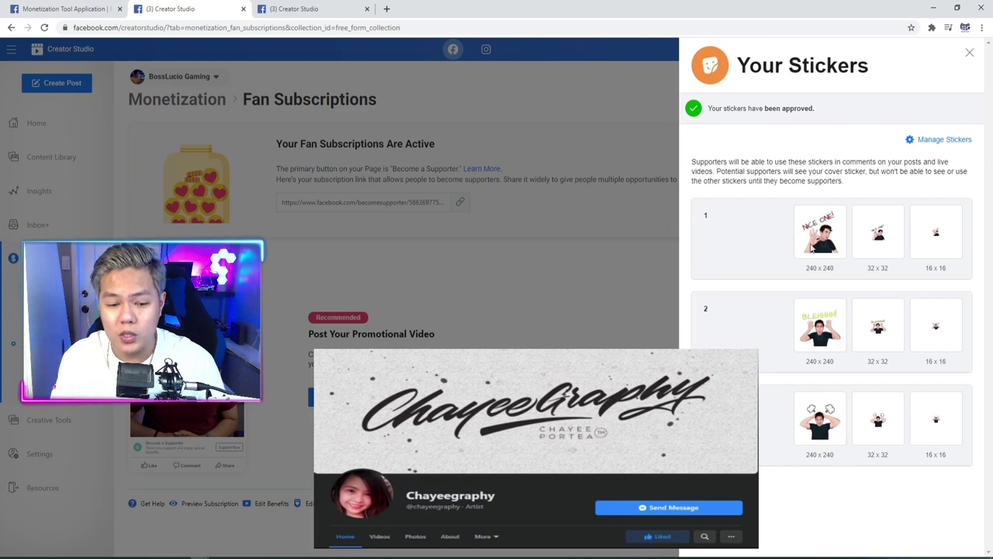
mouse_move(232, 553)
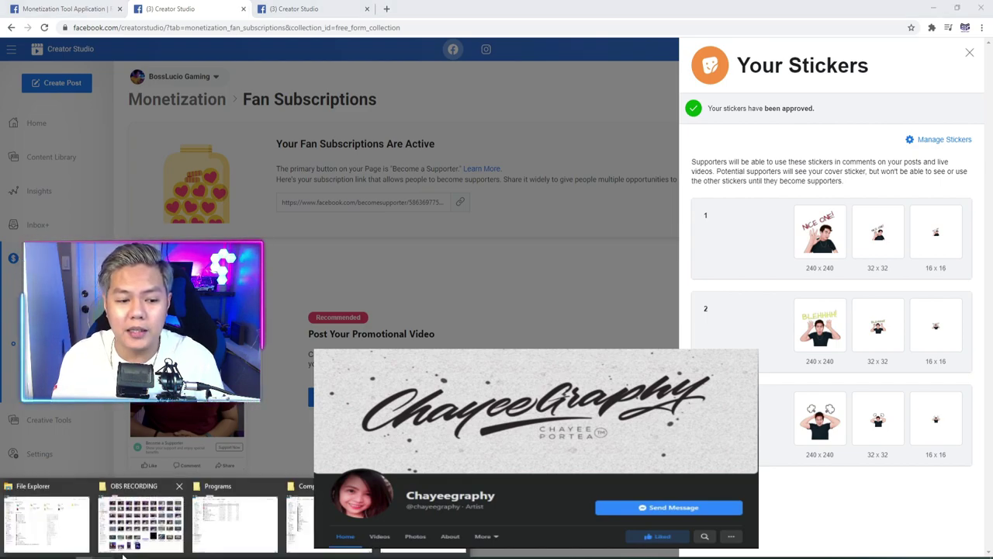
left_click(365, 516)
left_click_drag(520, 61, 755, 50)
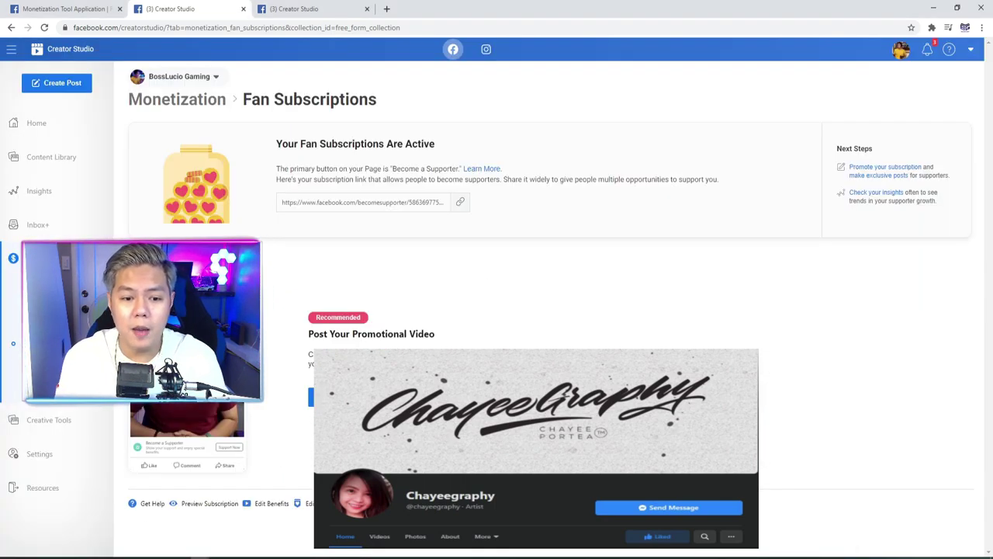
Step: Open the fan subscription sticker upload and review the size and file format requirements
left_click(310, 503)
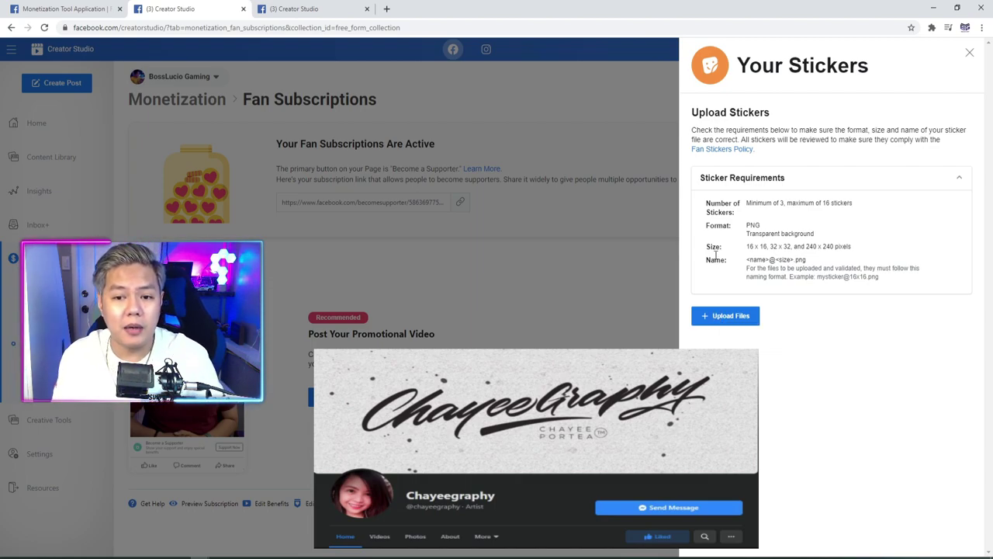
left_click_drag(708, 247, 770, 247)
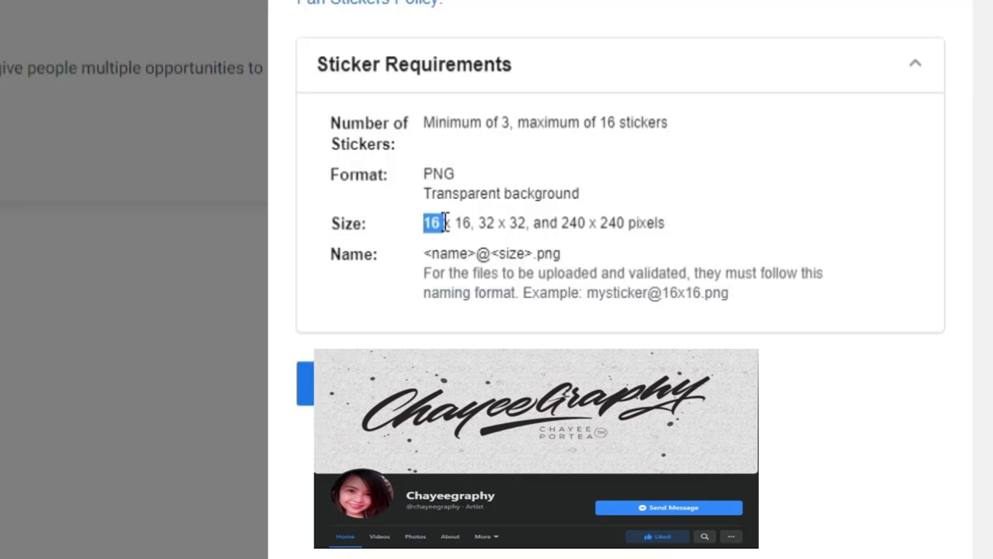
left_click_drag(479, 223, 635, 223)
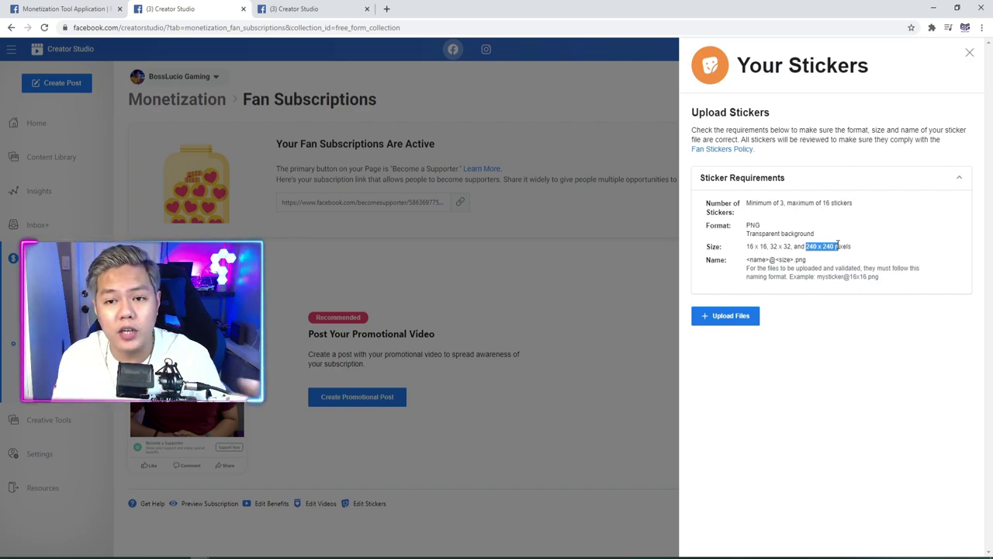
left_click(760, 225)
left_click_drag(760, 225, 747, 226)
Step: Start a sticker file upload and browse to the 16x16 folder in Desktop > UPLOAD > STICKER
left_click(738, 316)
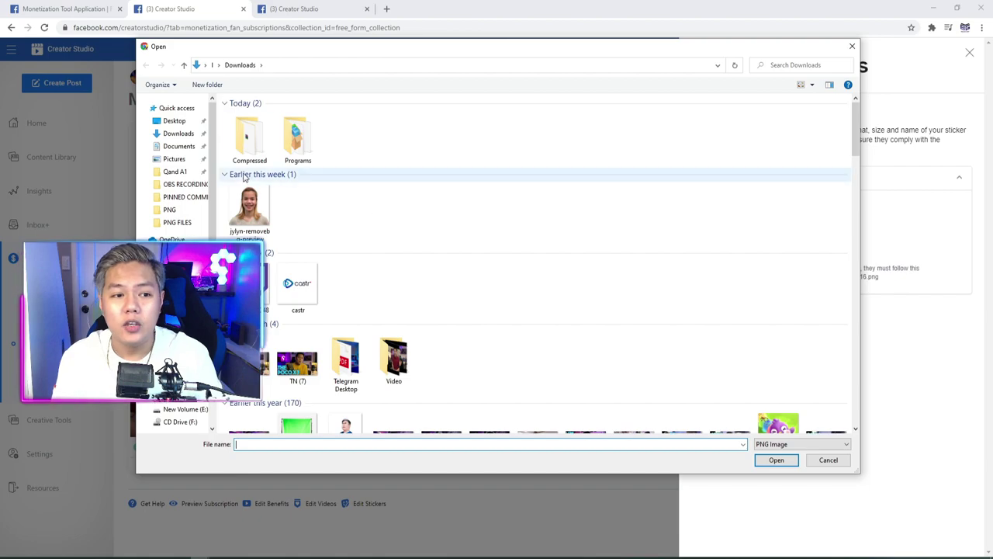
left_click(174, 121)
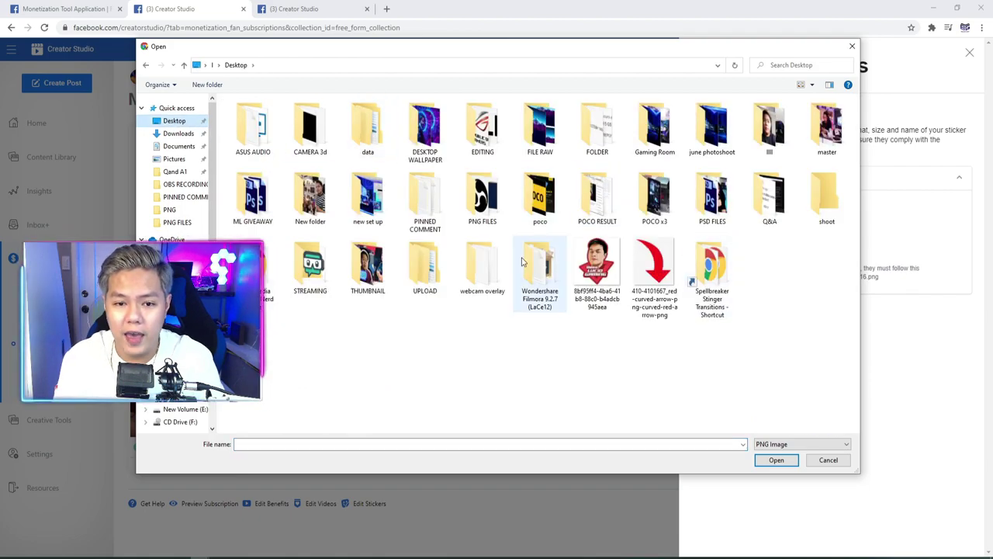
double_click(429, 262)
double_click(249, 137)
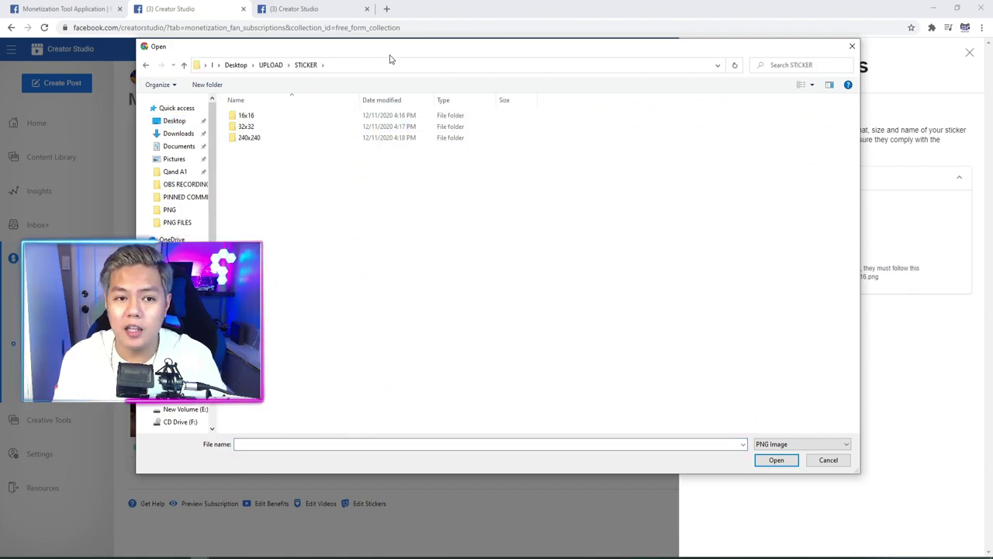
left_click_drag(388, 58, 484, 73)
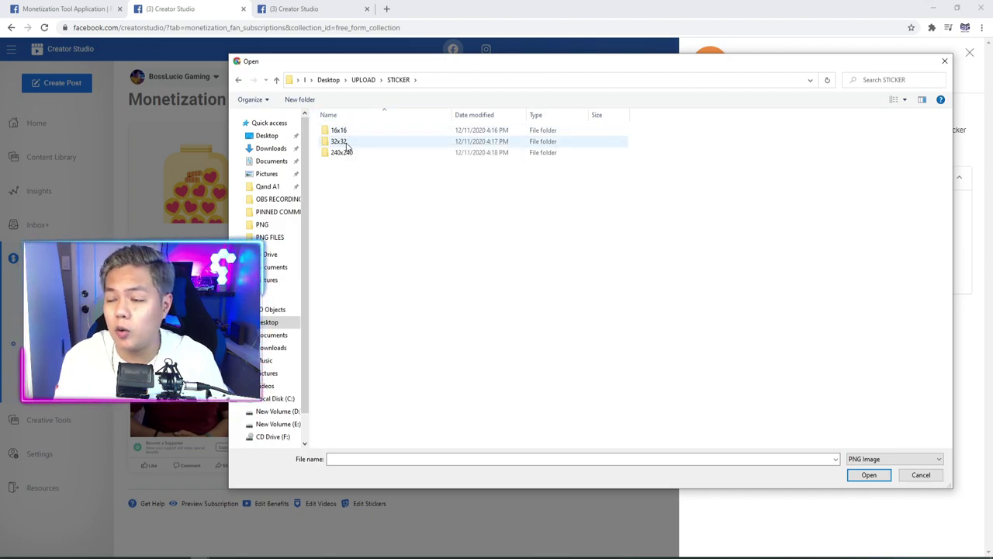
double_click(345, 134)
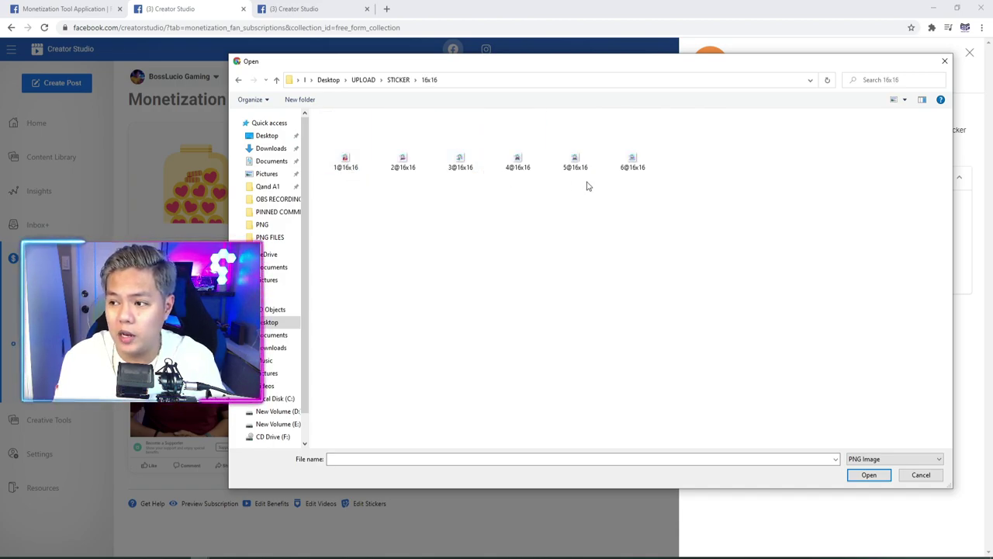
Step: Upload all six sticker files from 1@16x16 to 6@16x16 and check them in the sticker list
left_click_drag(587, 69, 365, 62)
left_click(123, 152)
left_click(410, 151, "shift")
left_click(648, 466)
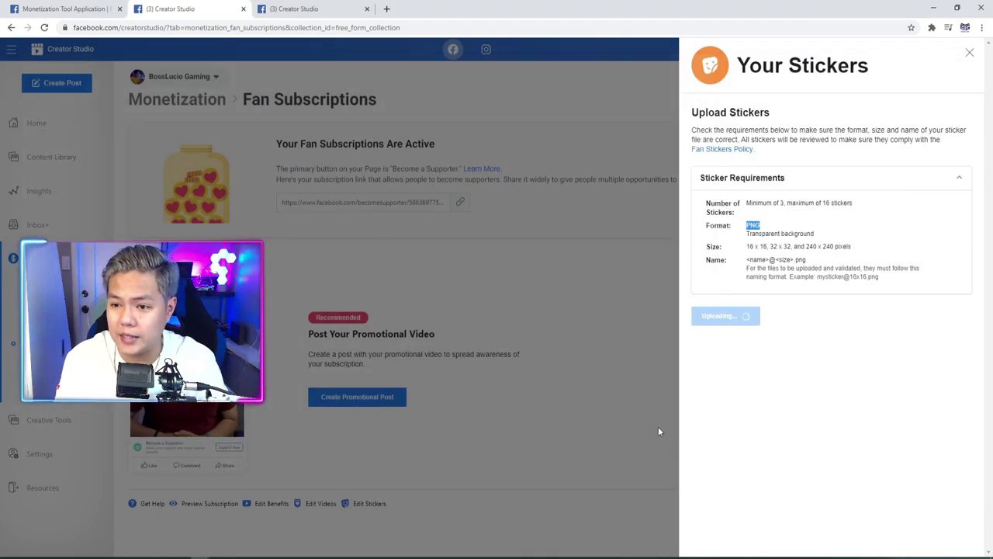
scroll(892, 304, "up", 5)
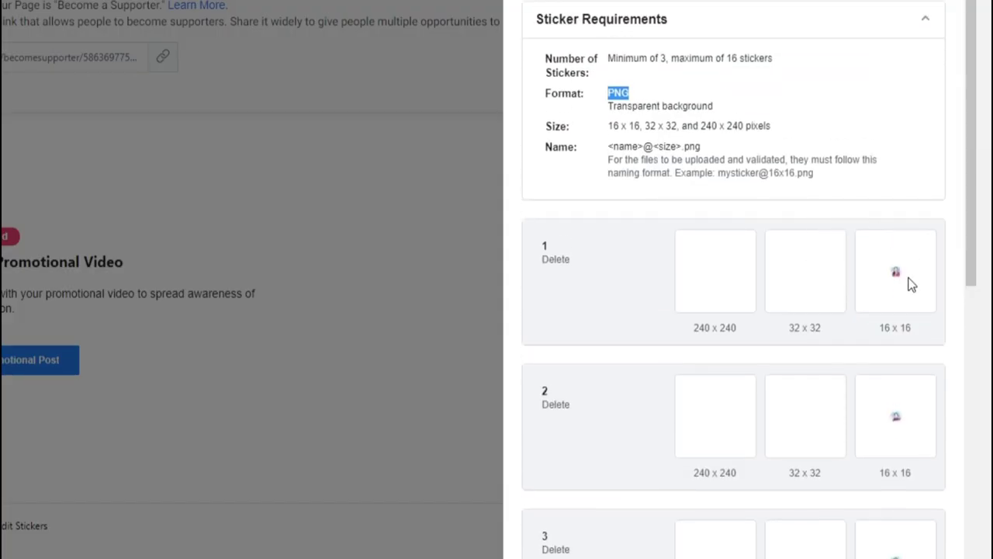
scroll(912, 284, "down", 3)
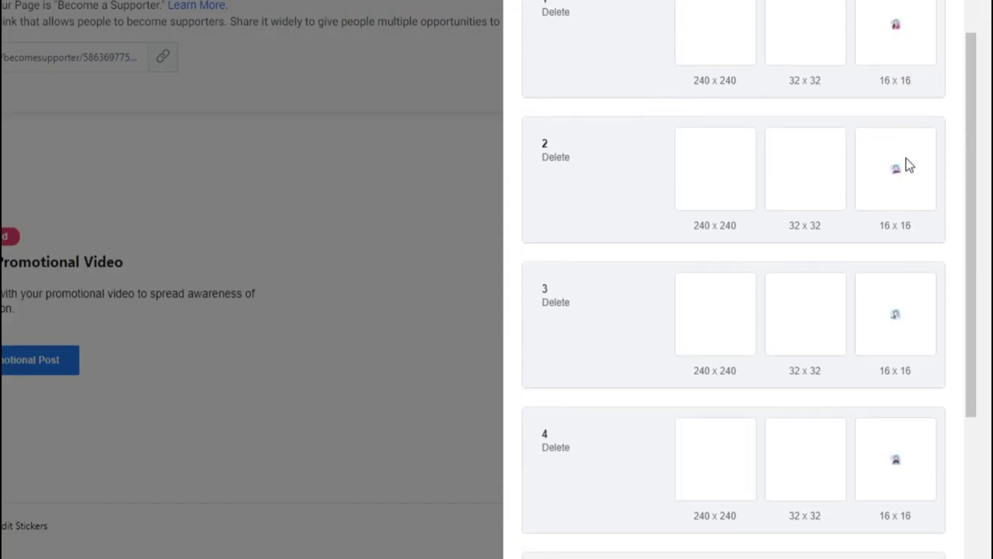
scroll(903, 75, "down", 4)
scroll(907, 230, "up", 5)
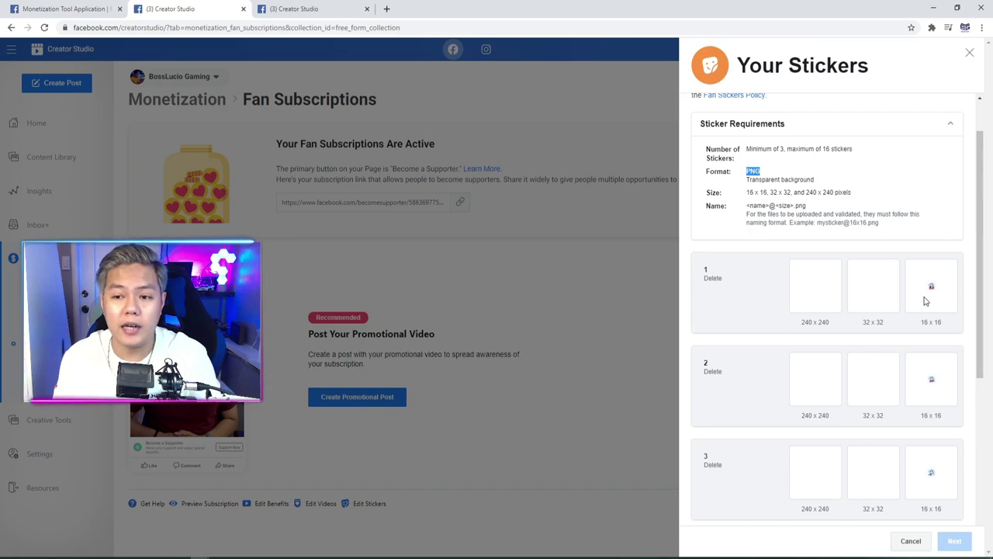
Step: Upload all six sticker files, 1@32x32 to 6@32x32, from the 32x32 folder inside STICKER
scroll(925, 301, "down", 3)
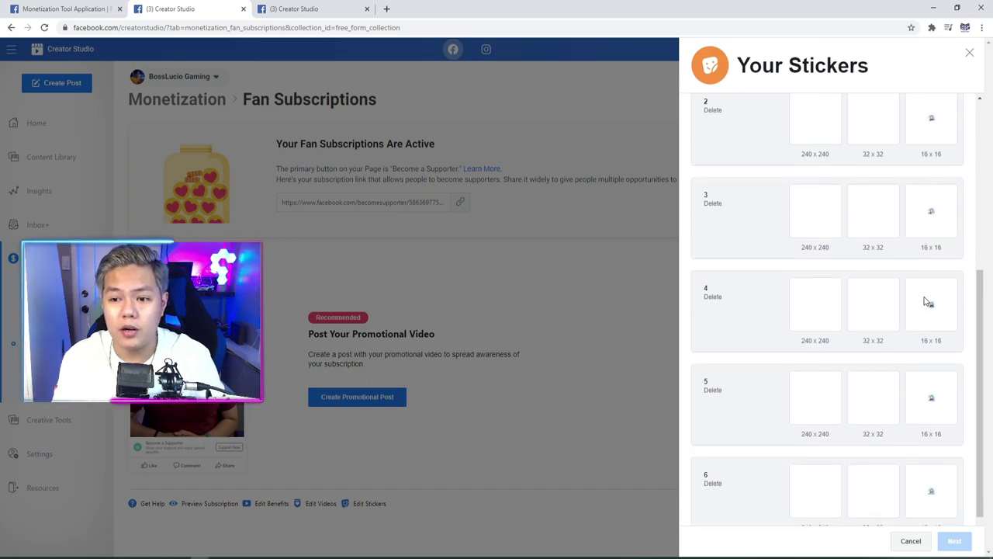
scroll(717, 509, "down", 1)
left_click(717, 508)
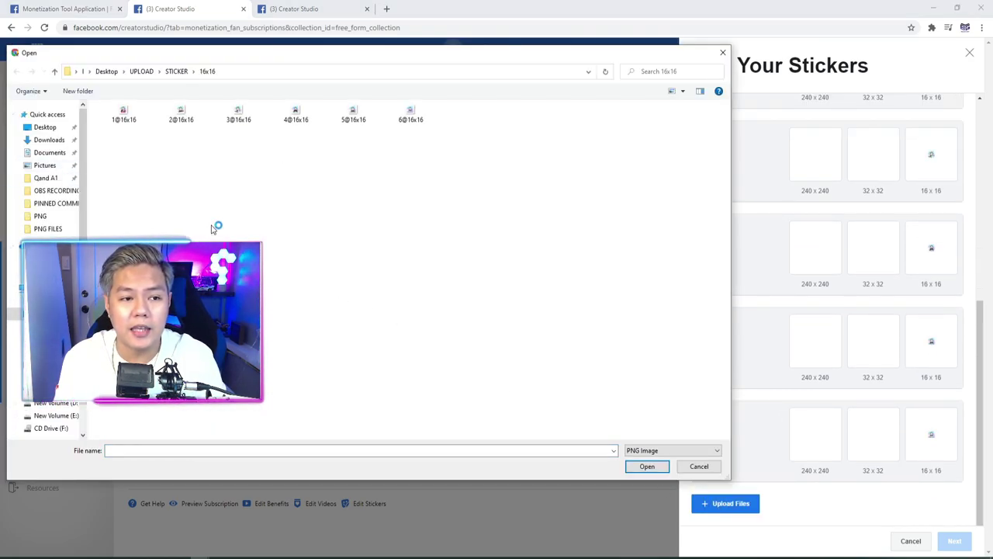
key("alt+Up")
double_click(139, 135)
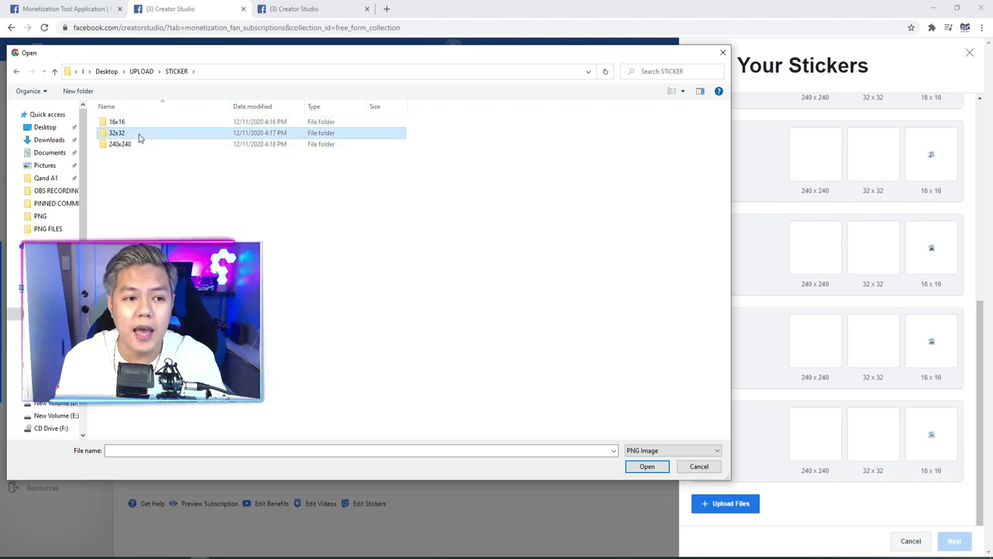
left_click(142, 155)
left_click(182, 155, "ctrl")
left_click(237, 155, "ctrl")
left_click(293, 155, "ctrl")
left_click(350, 155, "ctrl")
left_click(410, 155, "ctrl")
left_click(647, 467)
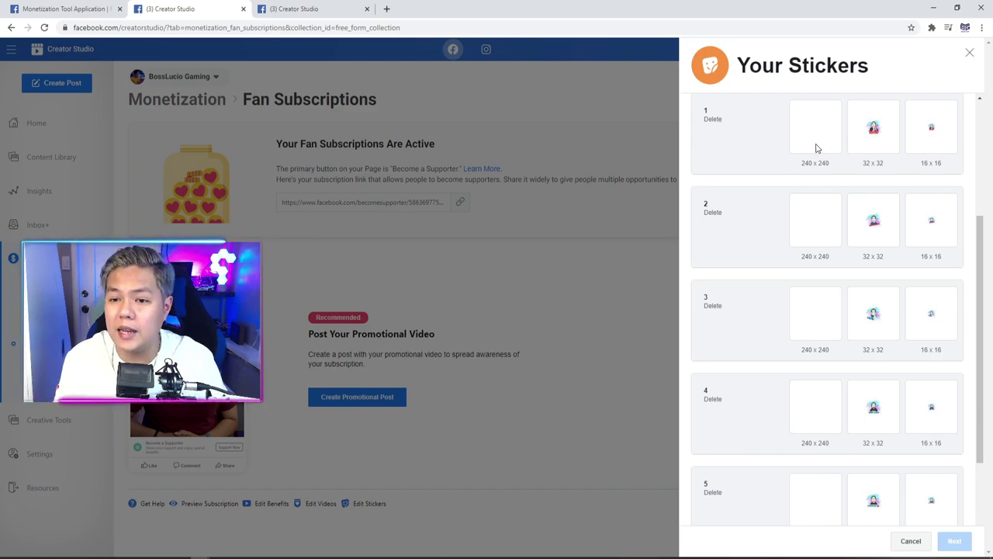
Step: Upload every sticker file from the 240x240 folder inside STICKER and check the completed sticker sets
scroll(809, 154, "down", 1)
scroll(809, 153, "down", 1)
left_click(725, 503)
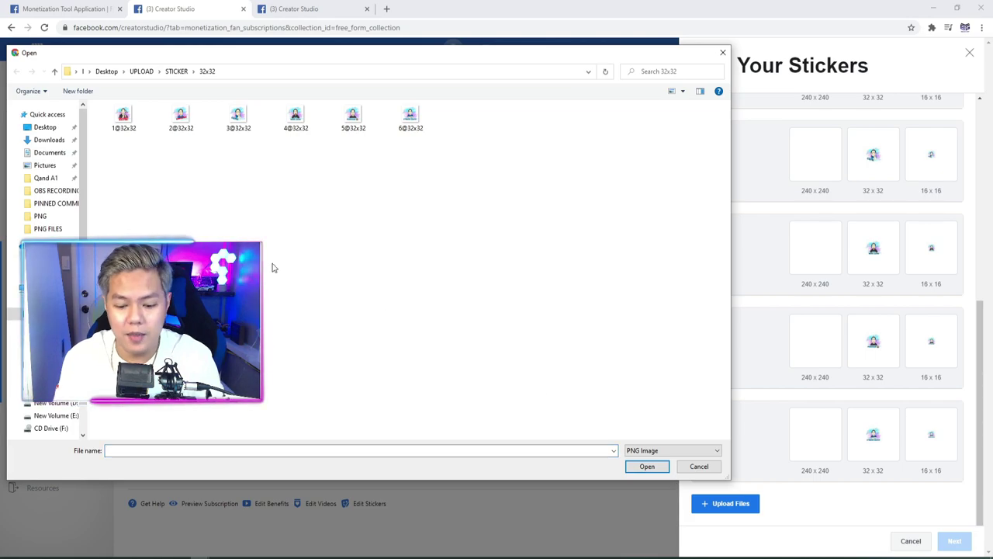
key("alt+Up")
left_click(119, 145)
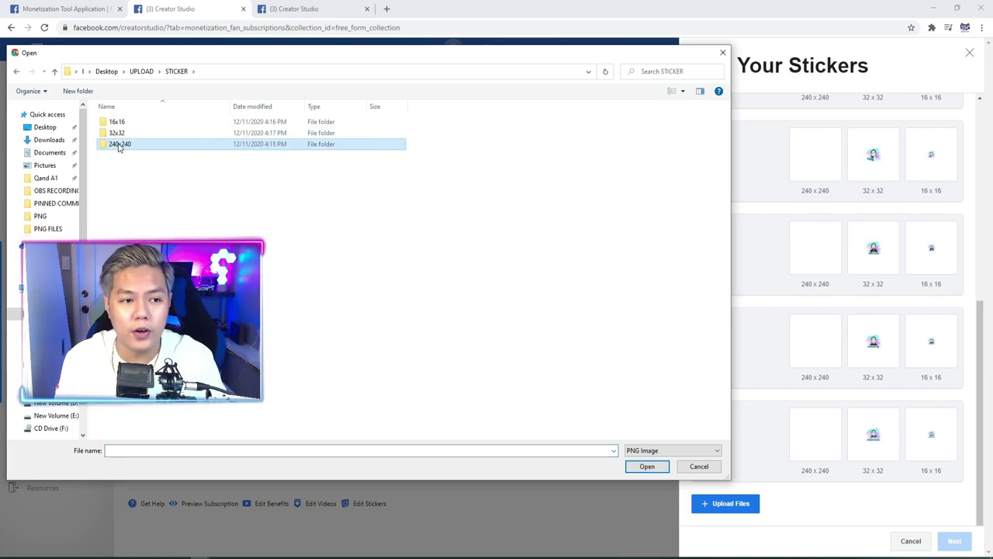
double_click(118, 145)
key("ctrl+a")
key("Return")
scroll(897, 393, "up", 1)
scroll(898, 374, "down", 5)
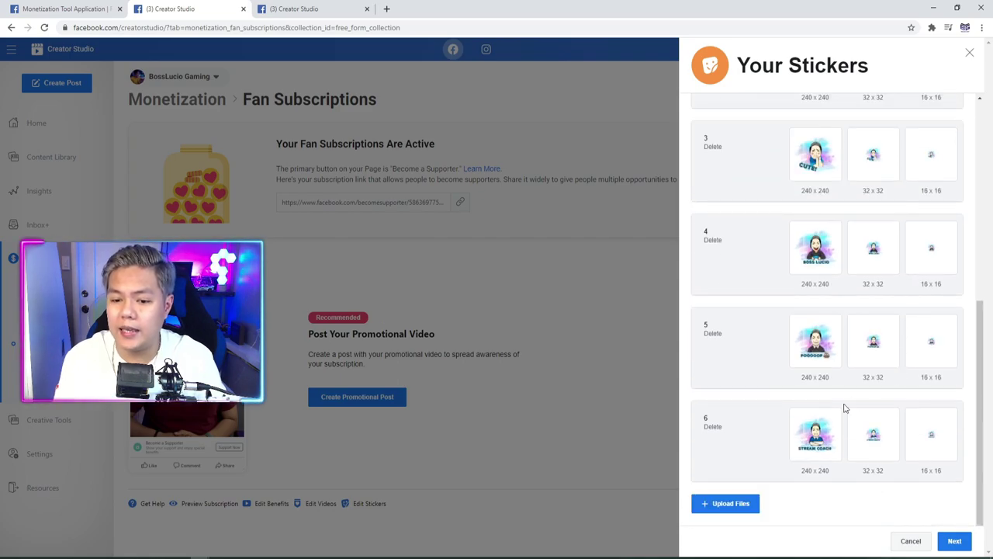
Step: Proceed to the cover selection, choose the STREAM COACH sticker as cover and agree to the Fan Stickers Policy
left_click(952, 541)
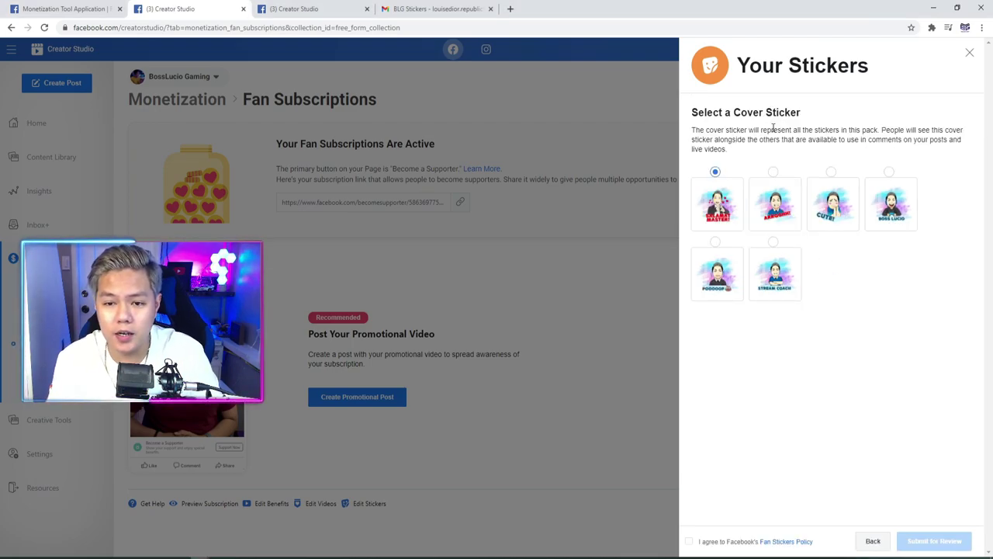
left_click(773, 242)
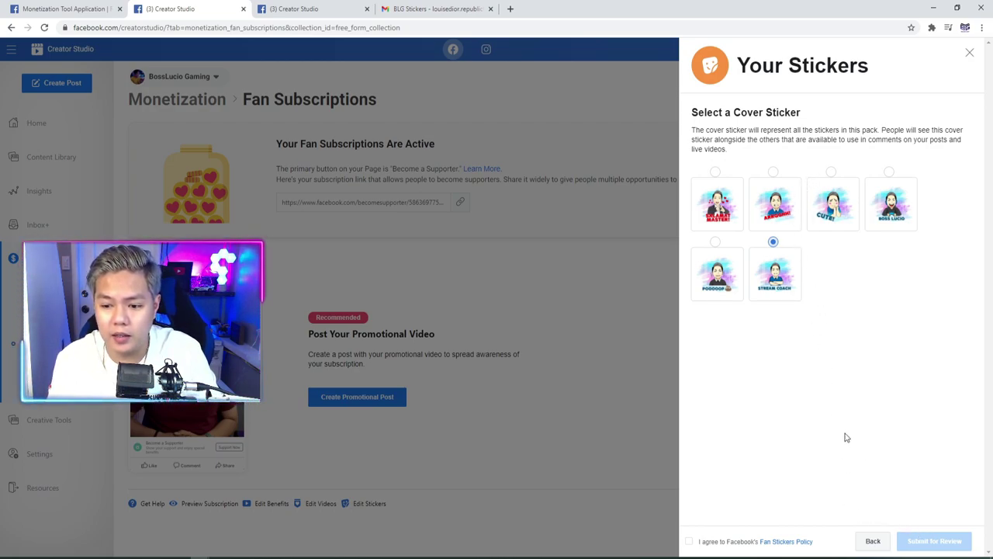
left_click(690, 543)
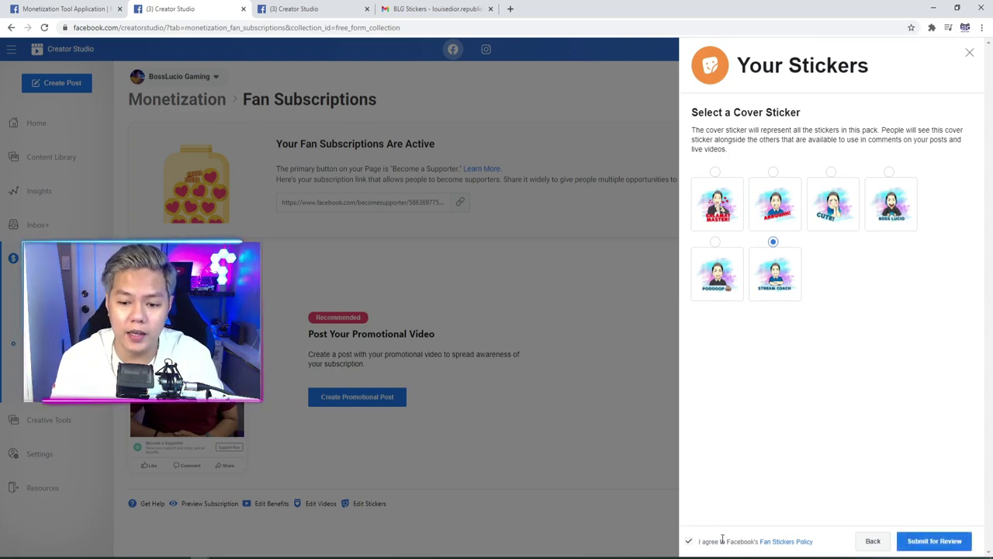
Step: Submit the sticker pack for review and close the sticker setup
left_click(937, 542)
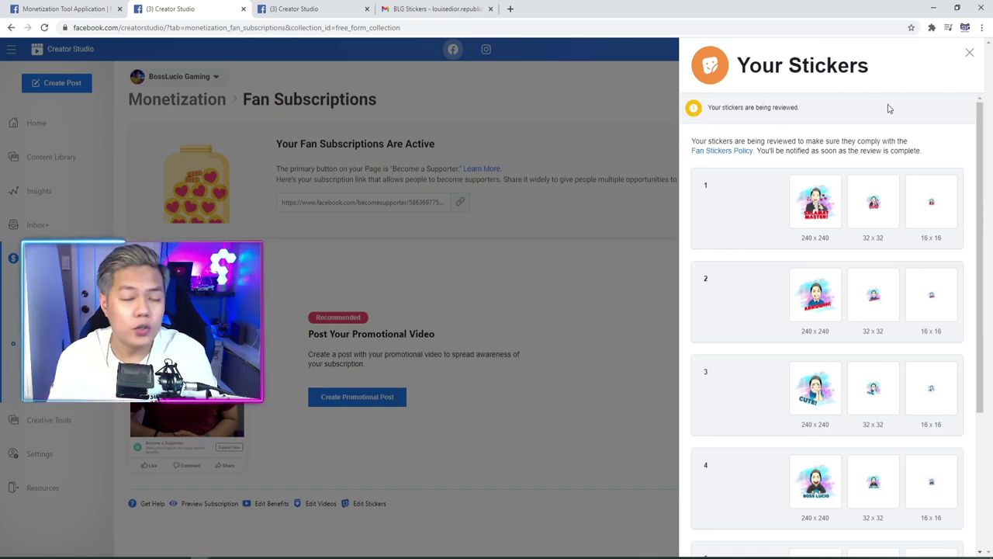
left_click(970, 54)
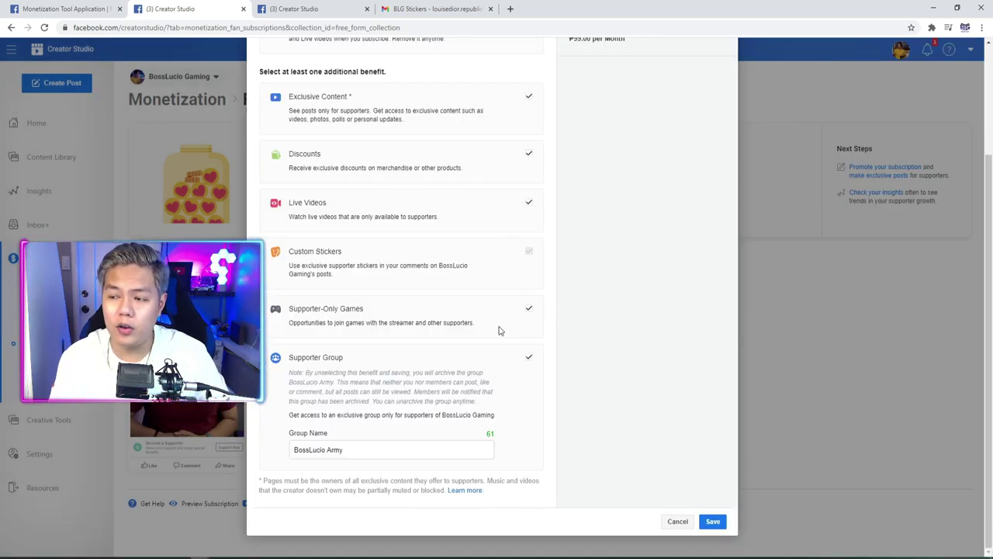
Step: Review the subscription's customization options, from the supporter badge and additional benefits to the supporter group and monthly price
scroll(461, 302, "up", 2)
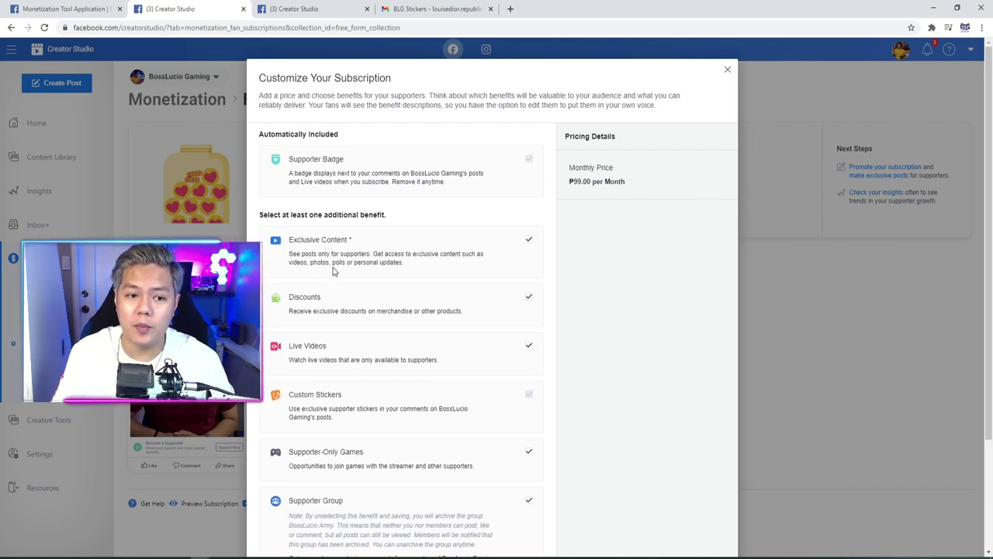
scroll(380, 296, "down", 1)
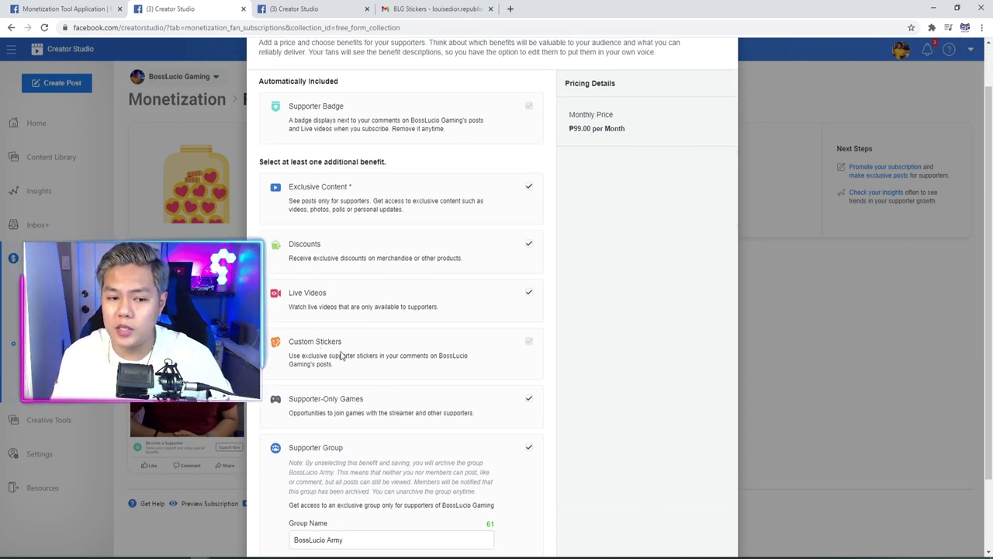
scroll(337, 355, "down", 2)
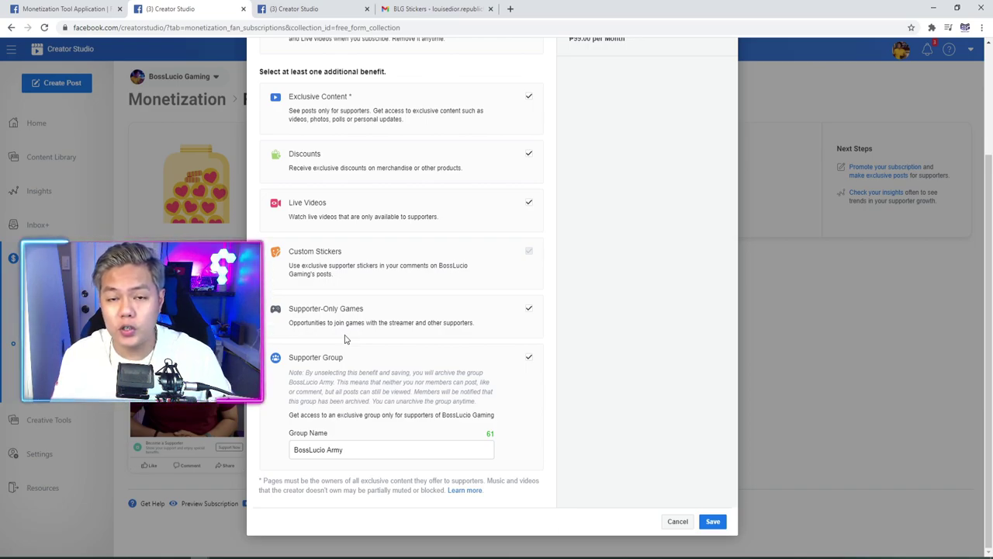
scroll(349, 299, "up", 3)
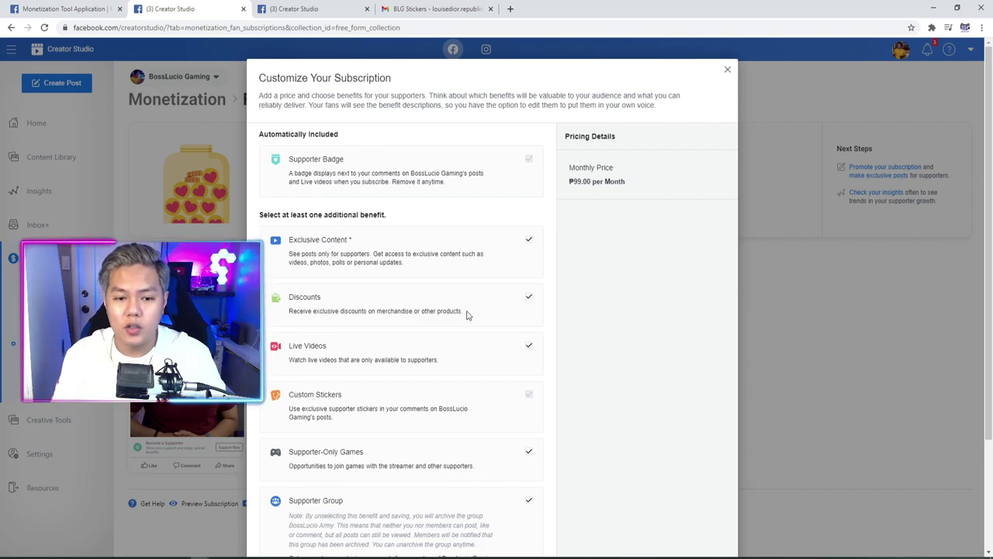
scroll(467, 315, "down", 3)
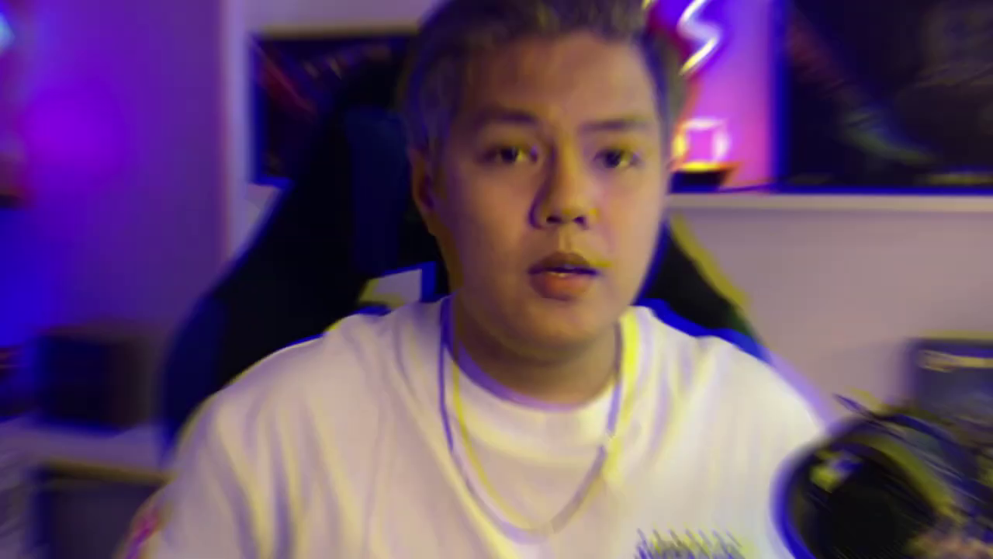